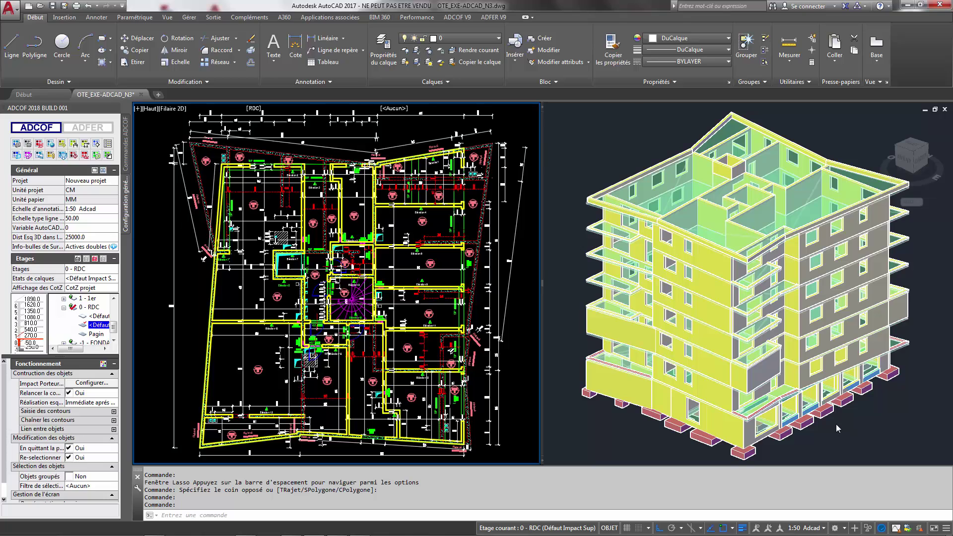
# - Examine the building's ground-floor corner in the 3D view and the corresponding area of the RDC floor plan
pyautogui.click(836, 425)
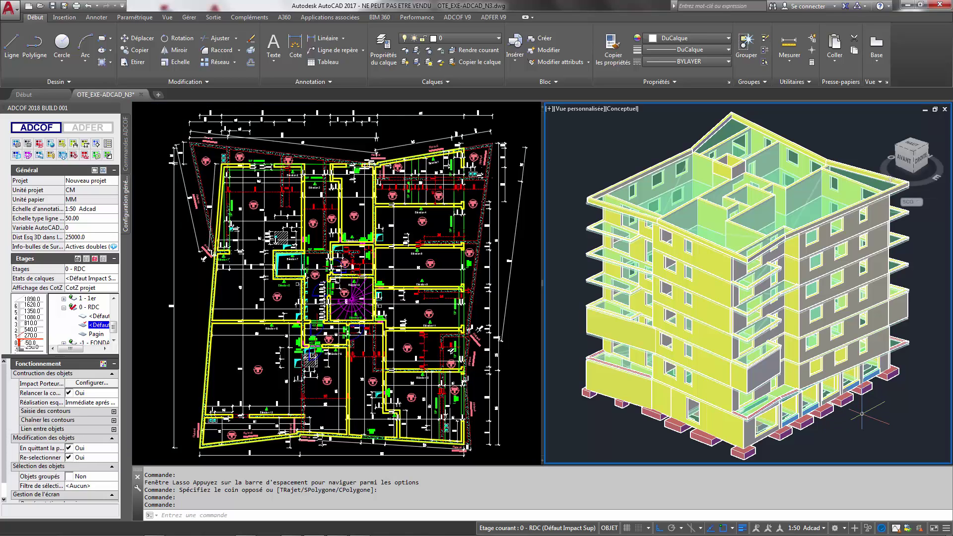
pyautogui.scroll(3, 853, 410)
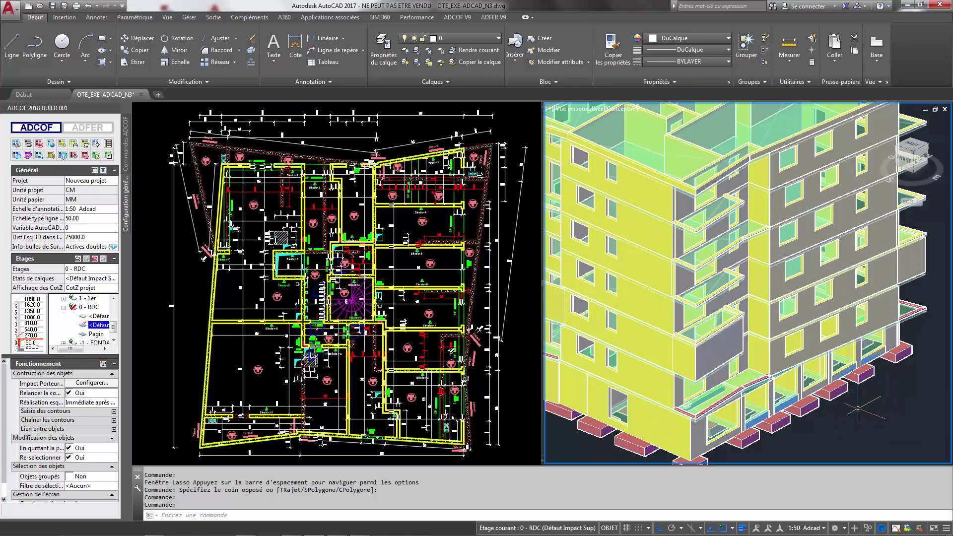
pyautogui.scroll(2, 853, 410)
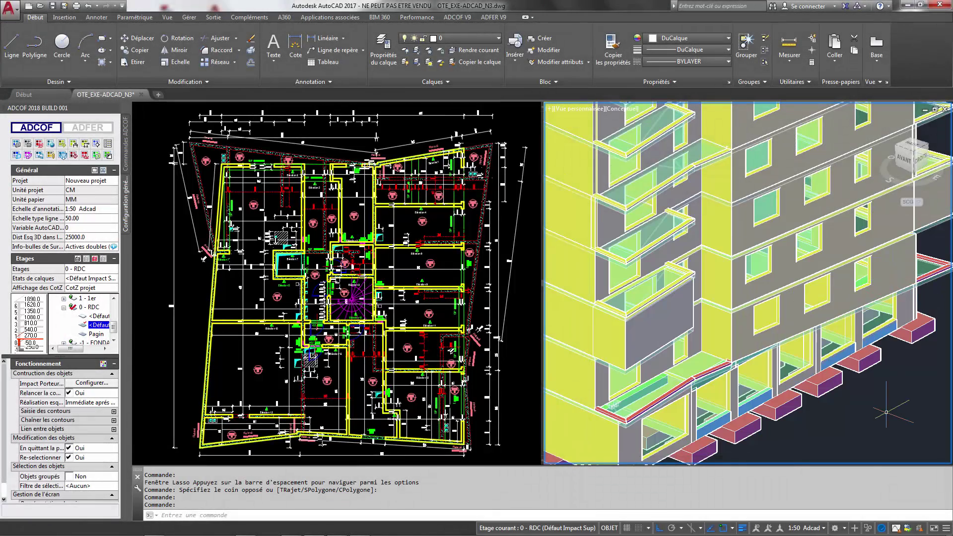
pyautogui.click(451, 307)
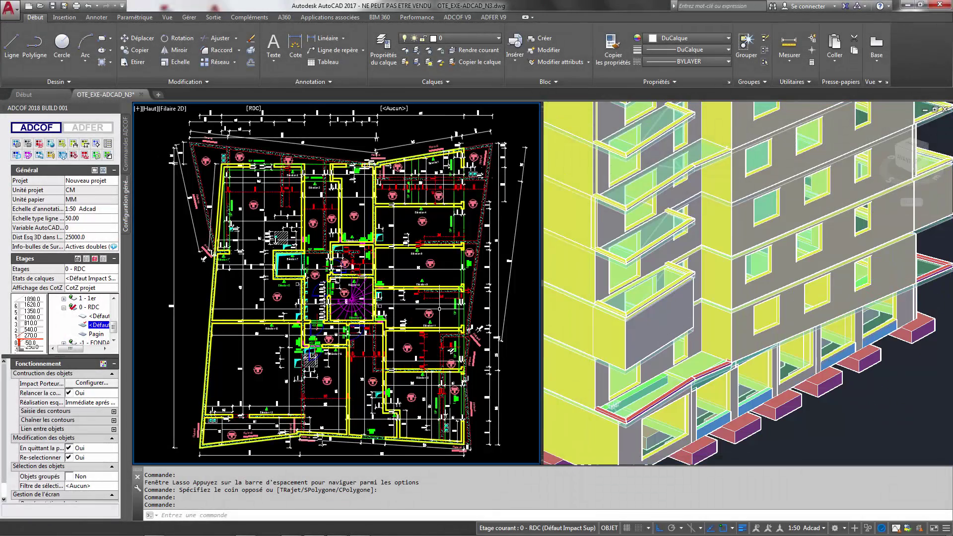
pyautogui.scroll(2, 440, 308)
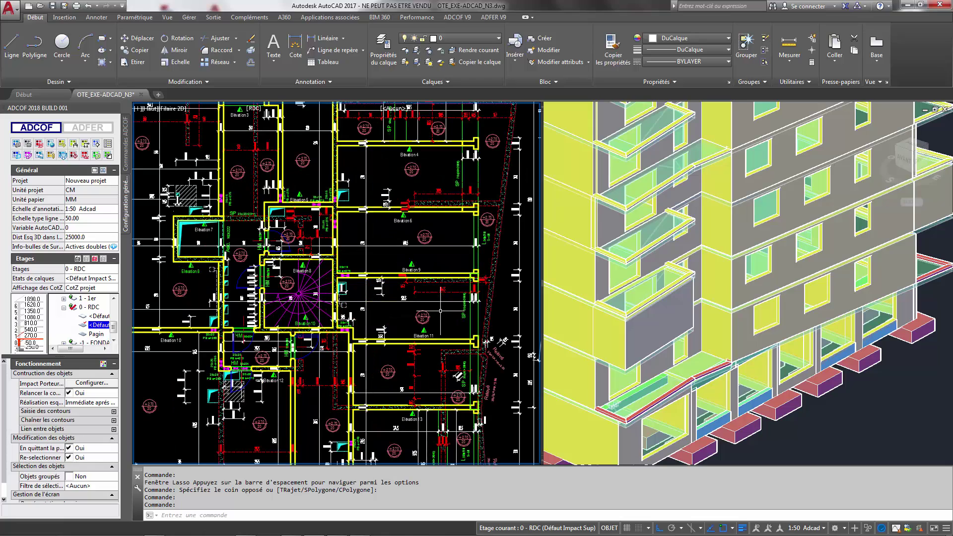
pyautogui.moveTo(440, 310); pyautogui.dragTo(370, 384, button='middle')
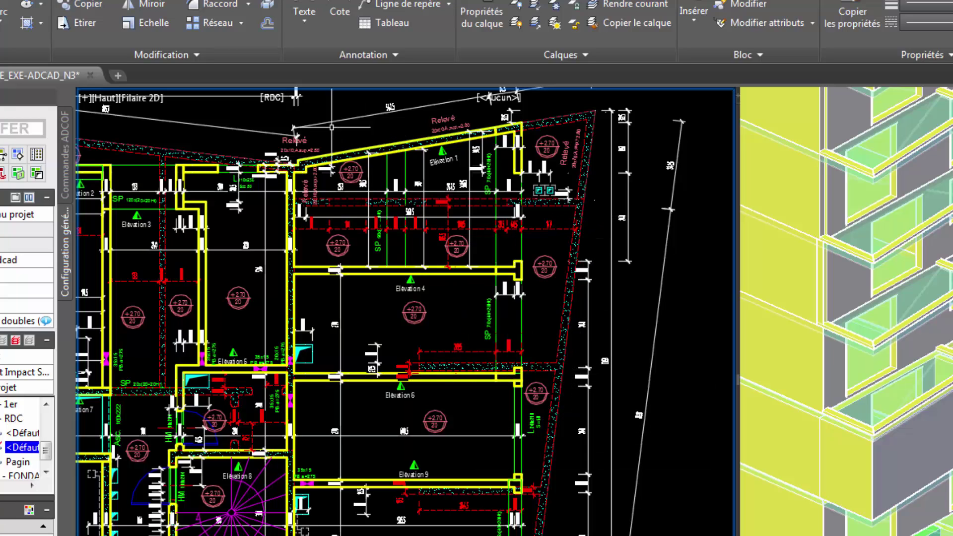
# - Display floor 1 - 1er in the plan view, return to floor 0 - RDC and look at its layer states
pyautogui.click(273, 98)
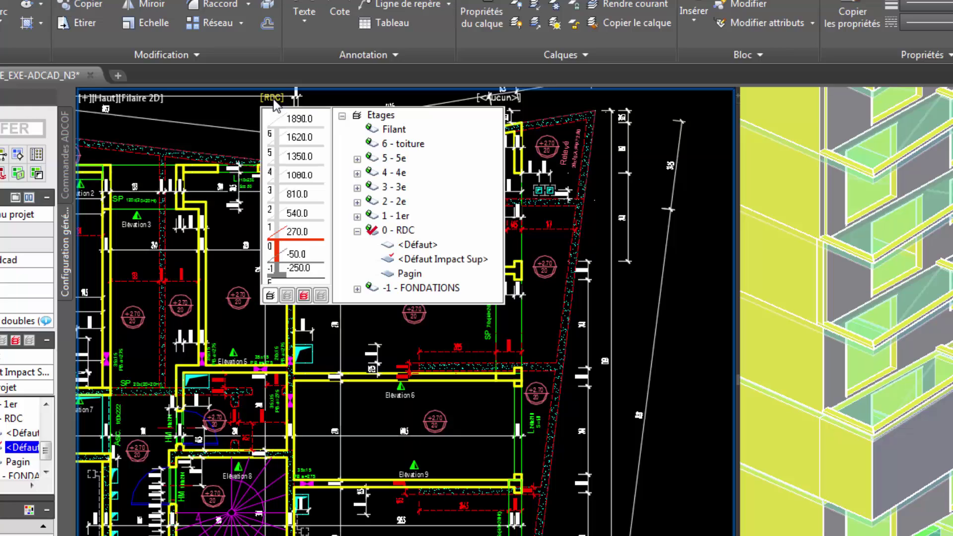
pyautogui.click(388, 217)
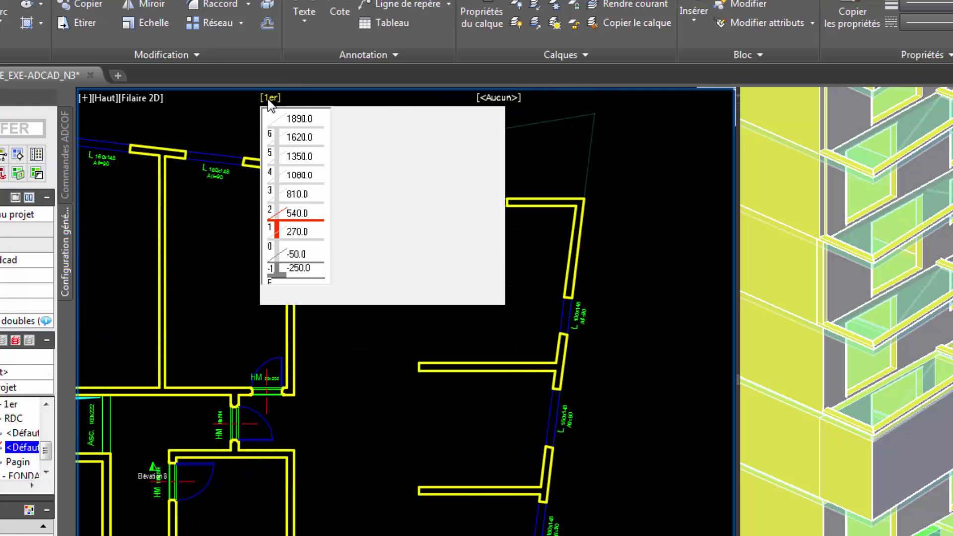
pyautogui.click(270, 97)
pyautogui.click(388, 245)
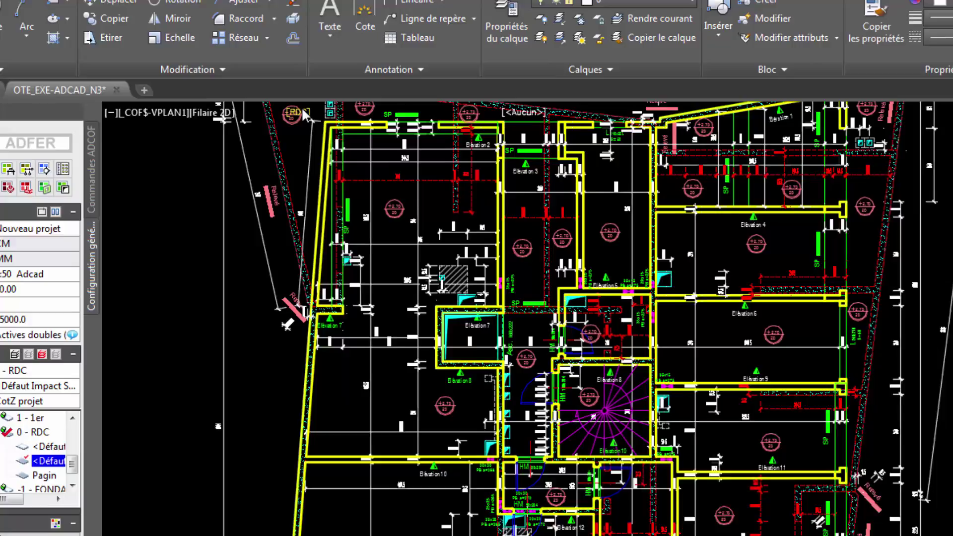
pyautogui.click(300, 112)
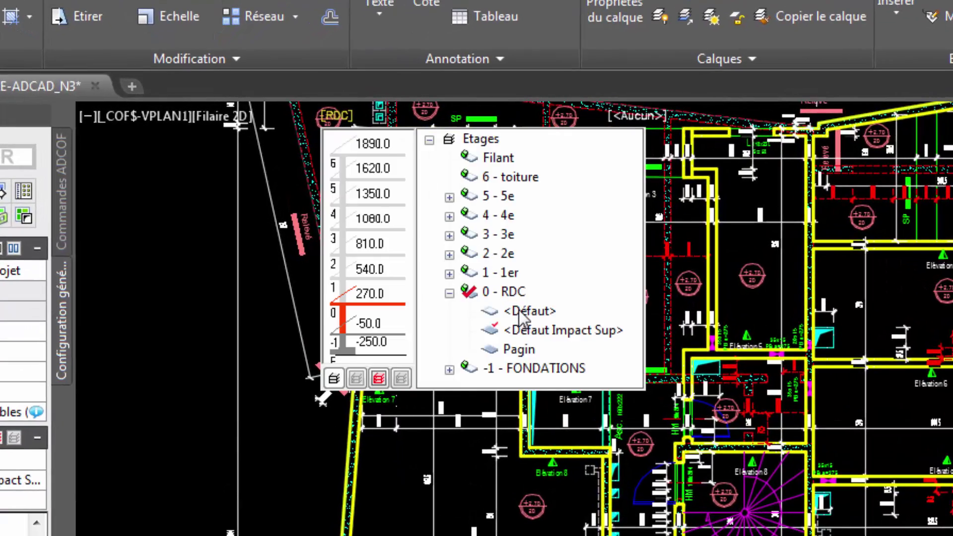
pyautogui.click(519, 313)
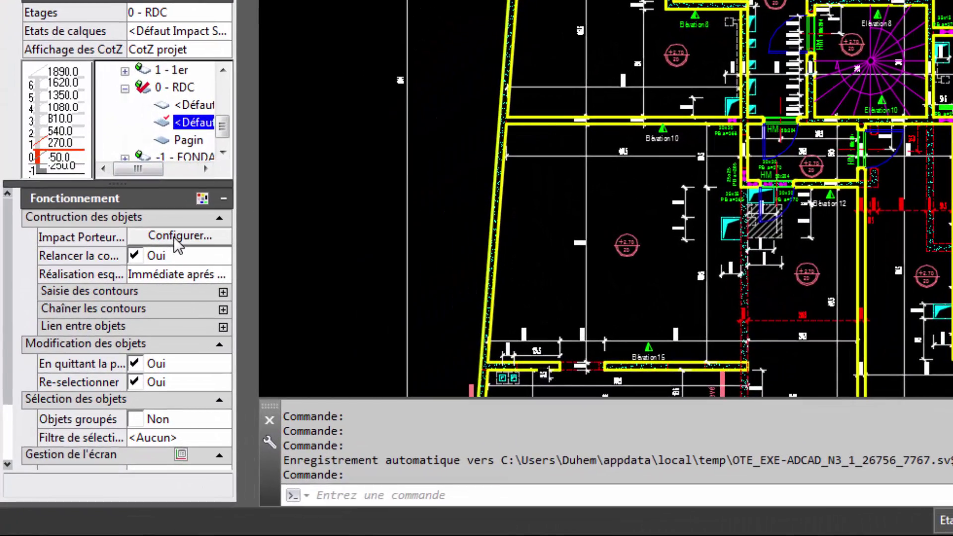
# - Review the impact rule settings for upper-floor load-bearing elements and the properties of a reinforced-concrete wall projected from floor 1er
pyautogui.click(177, 237)
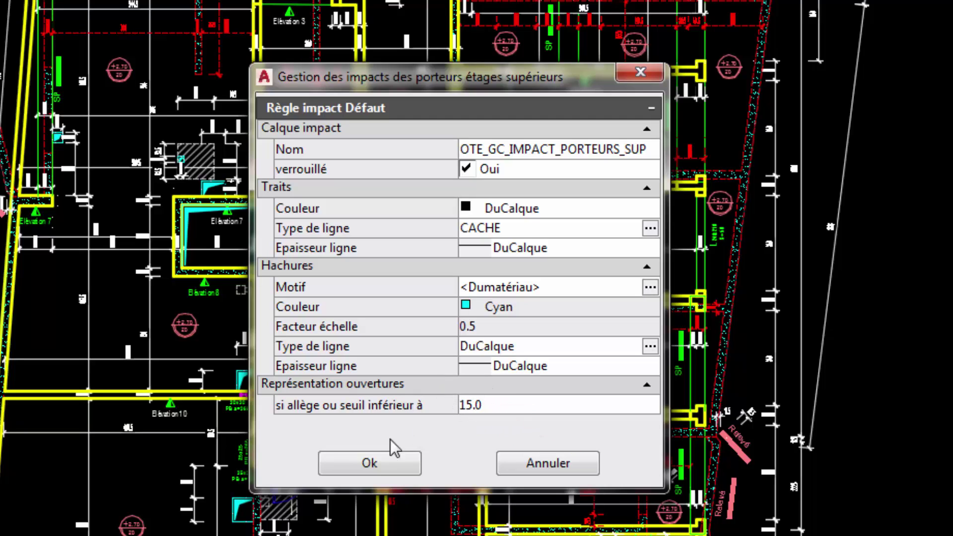
pyautogui.click(369, 464)
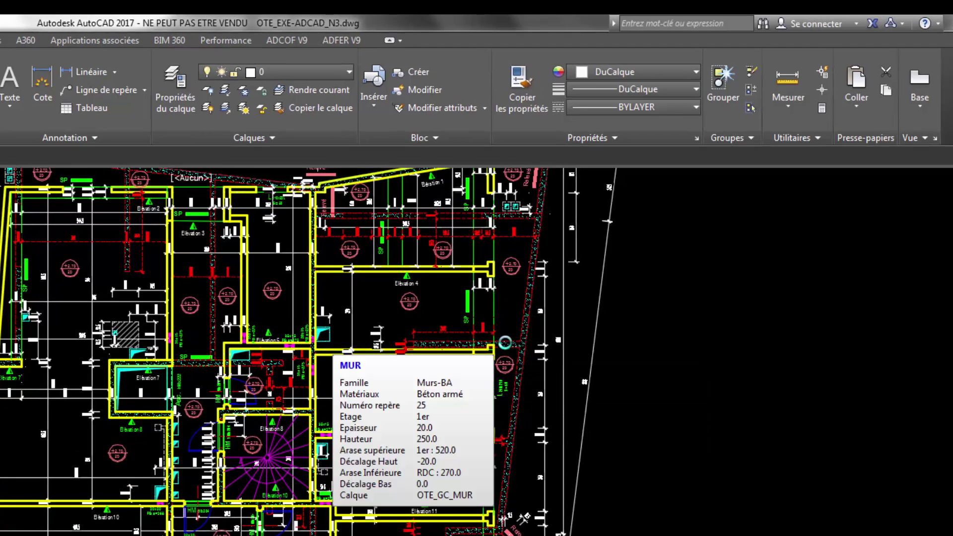
pyautogui.click(506, 343)
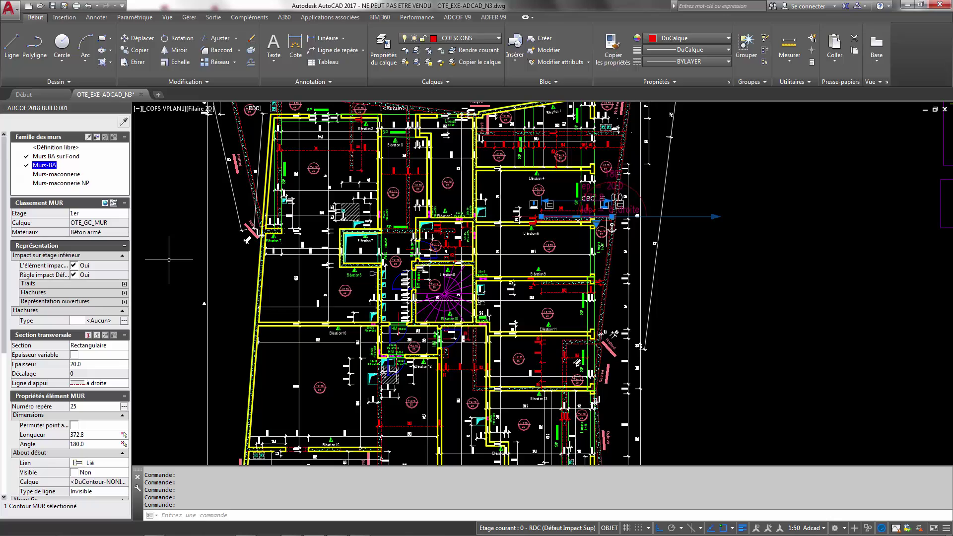
pyautogui.press('Escape')
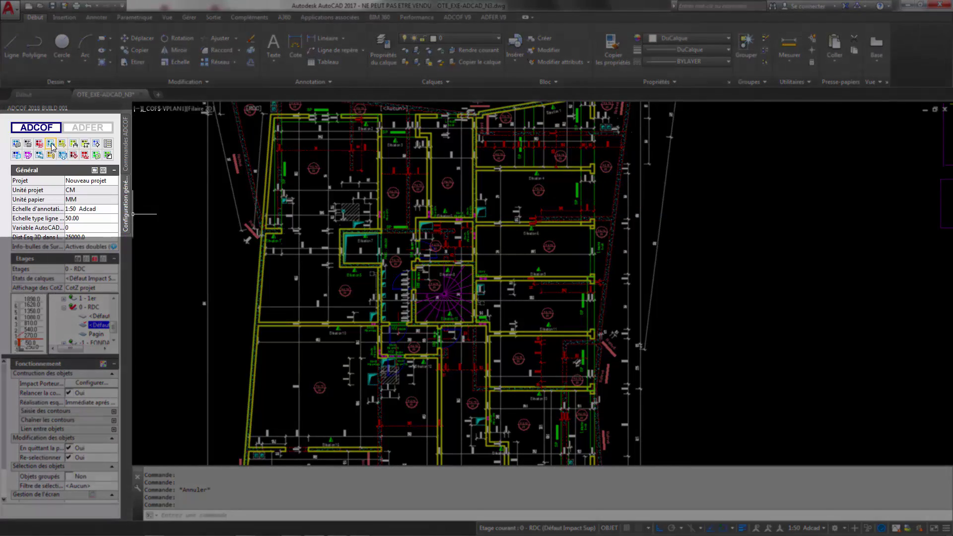
# - Open the <Béton armé> material definition and review its hatch settings for plan view, bearing impact and sections
pyautogui.click(51, 144)
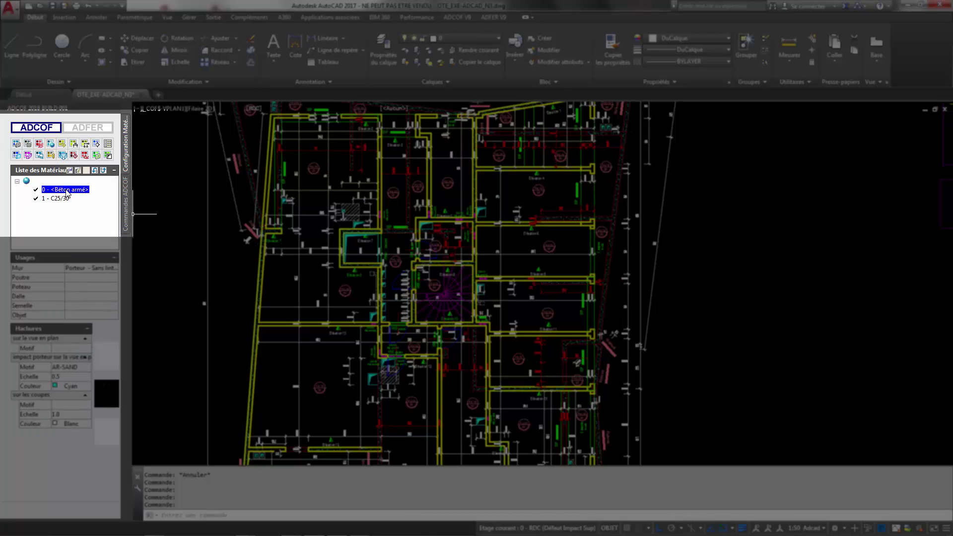
pyautogui.click(78, 171)
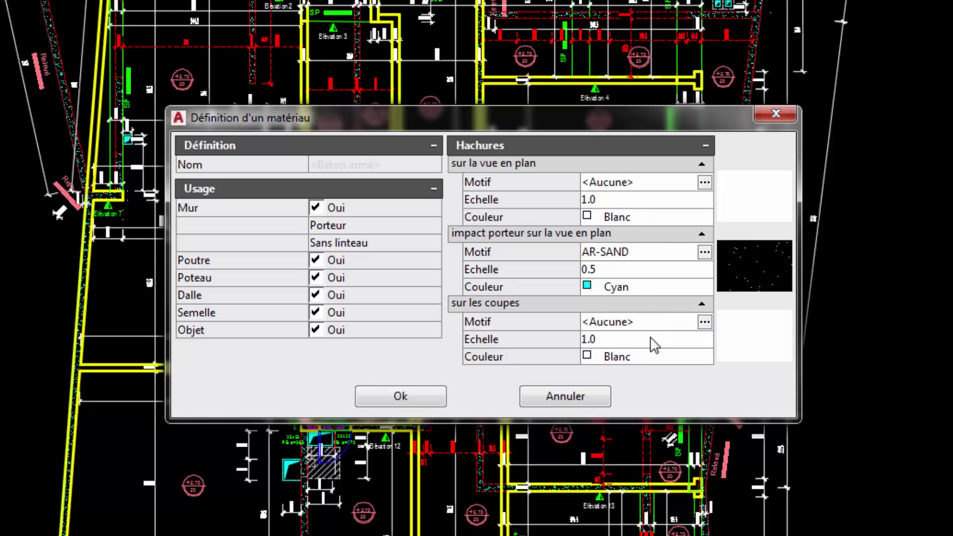
pyautogui.click(402, 396)
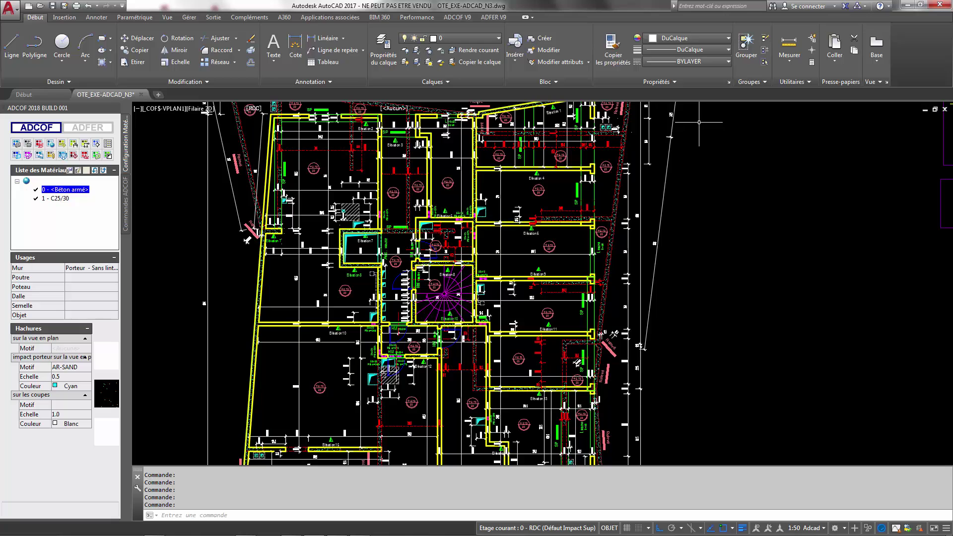
# - Activate the <Défaut> layer state of floor 0 - RDC in the plan view
pyautogui.moveTo(699, 122)
pyautogui.mouseDown(button='middle')
pyautogui.moveTo(677, 146)
pyautogui.moveTo(616, 287)
pyautogui.moveTo(565, 307)
pyautogui.mouseUp(button='middle')
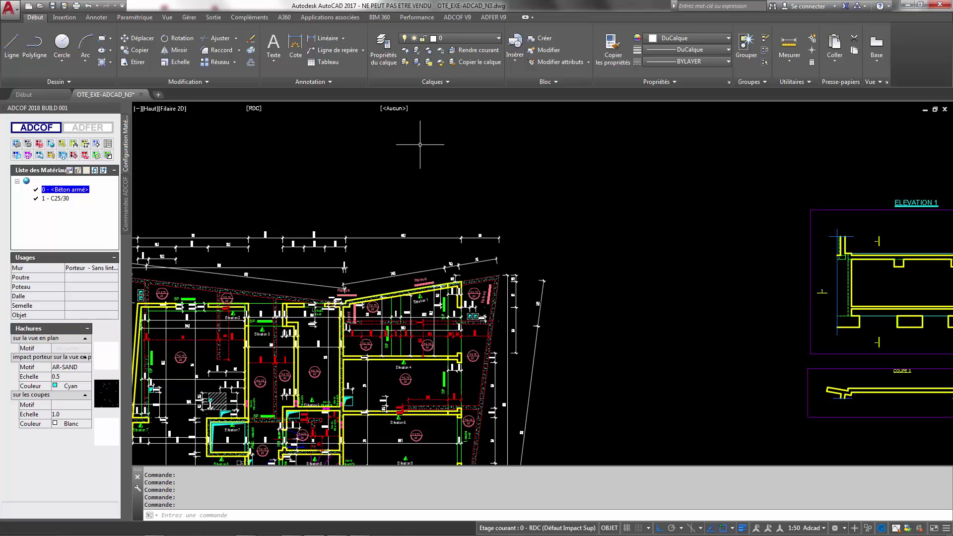
pyautogui.click(254, 109)
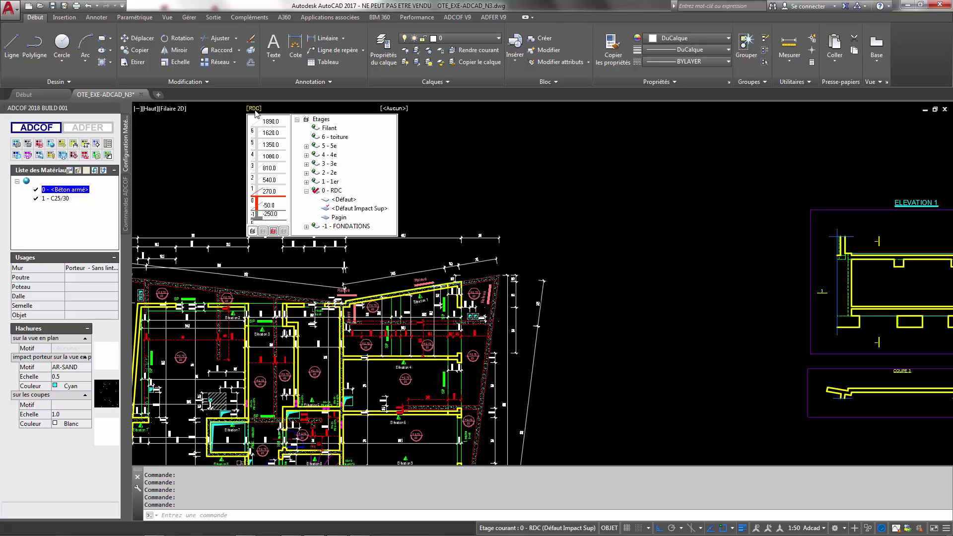
pyautogui.click(340, 200)
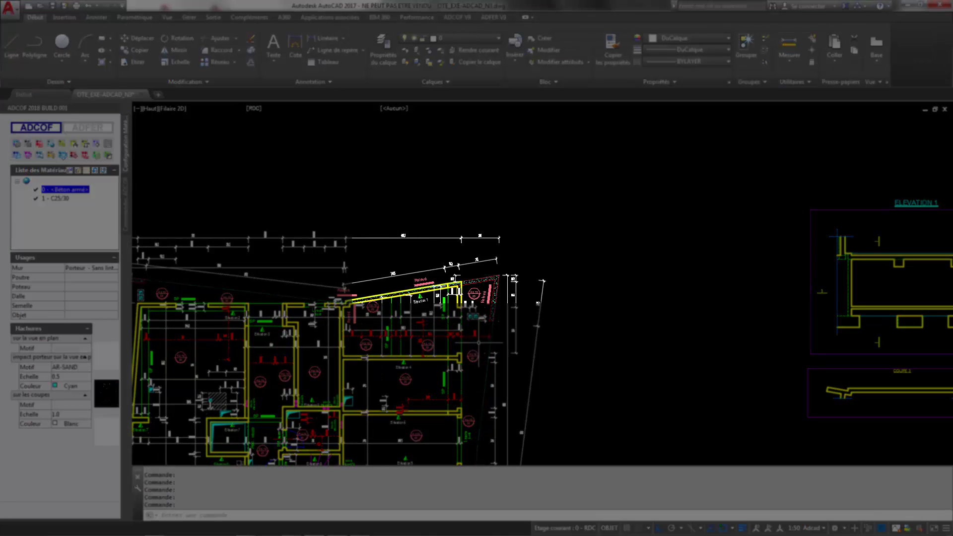
# - Inspect the family, material and hatch properties of the Releve beam along the sloping edge at the plan's upper-right corner
pyautogui.scroll(3, 479, 347)
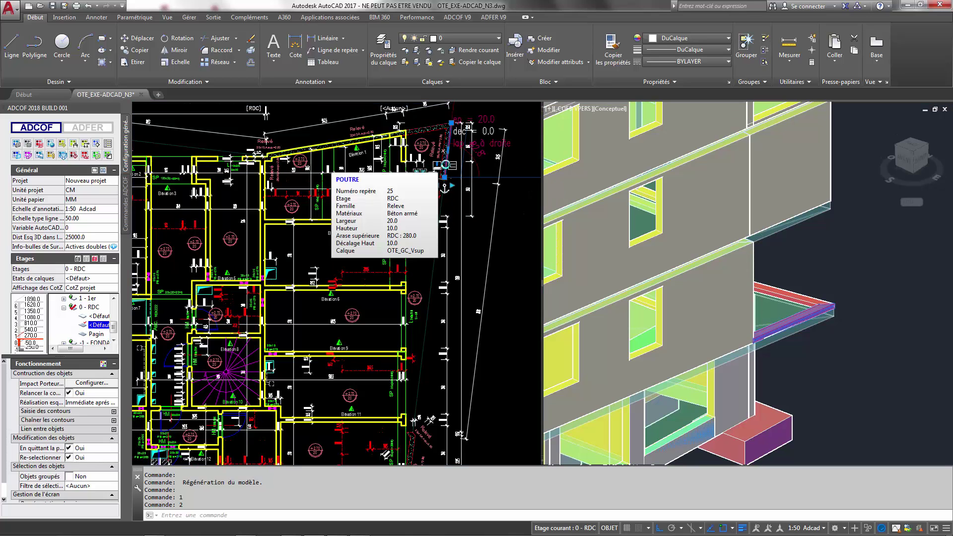
pyautogui.click(446, 164)
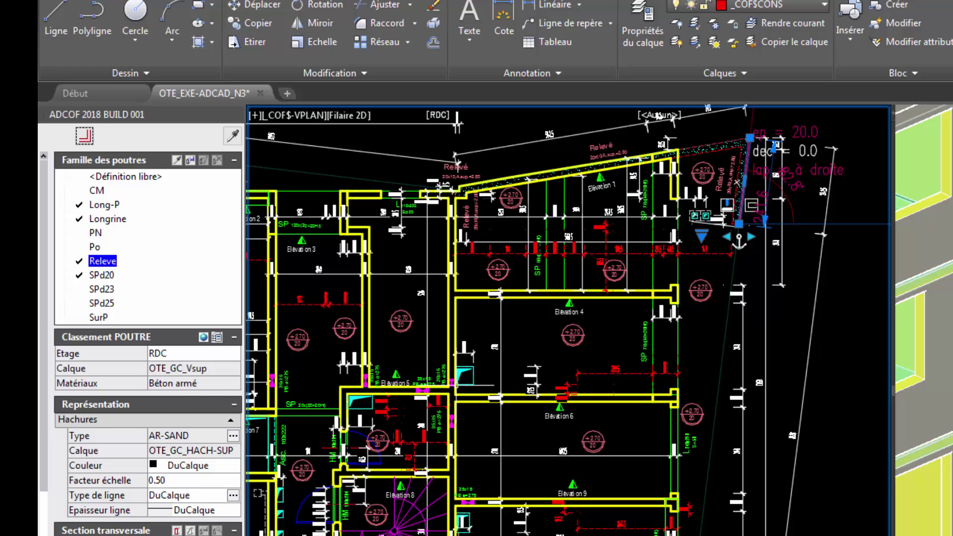
pyautogui.press('Escape')
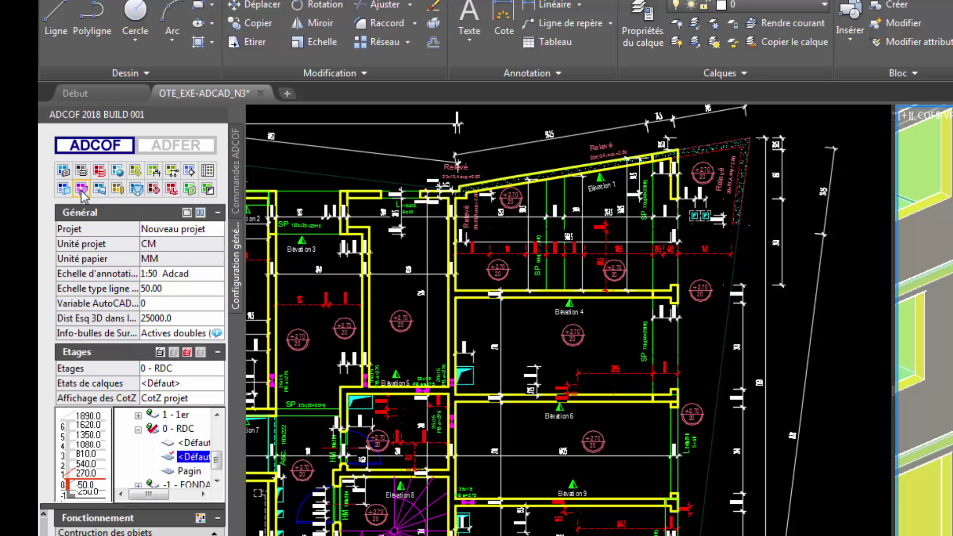
# - Open the Releve beam family definition, review its classification, hatch and label settings, and close it without changes
pyautogui.click(81, 191)
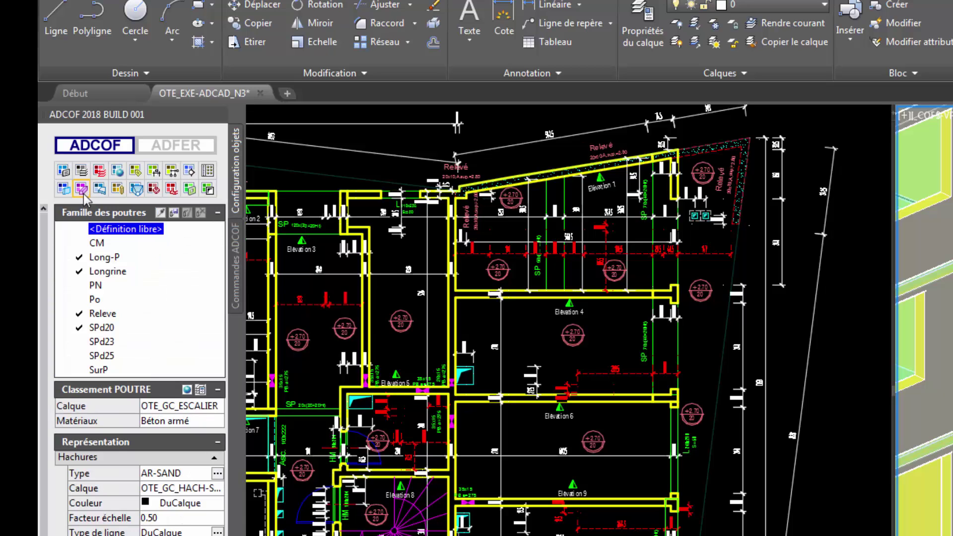
pyautogui.click(102, 313)
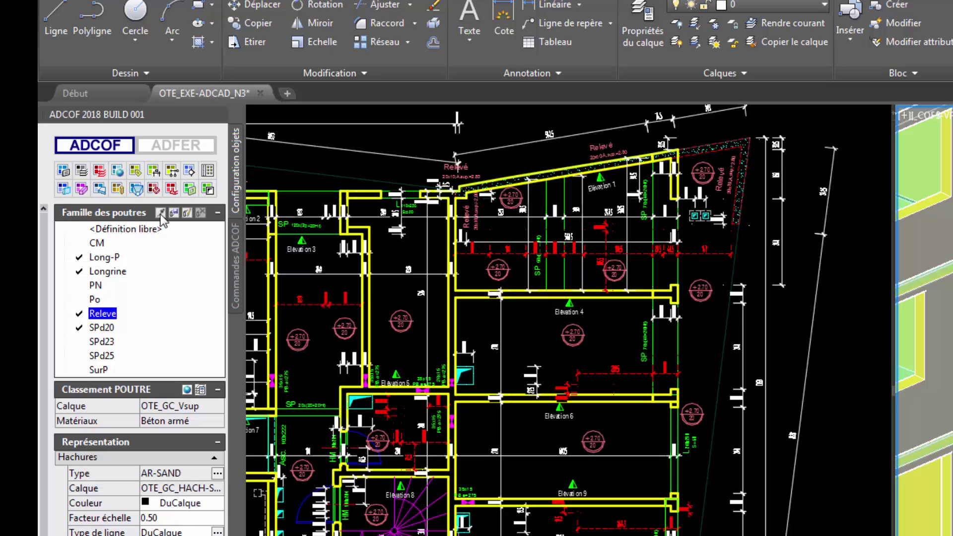
pyautogui.click(188, 212)
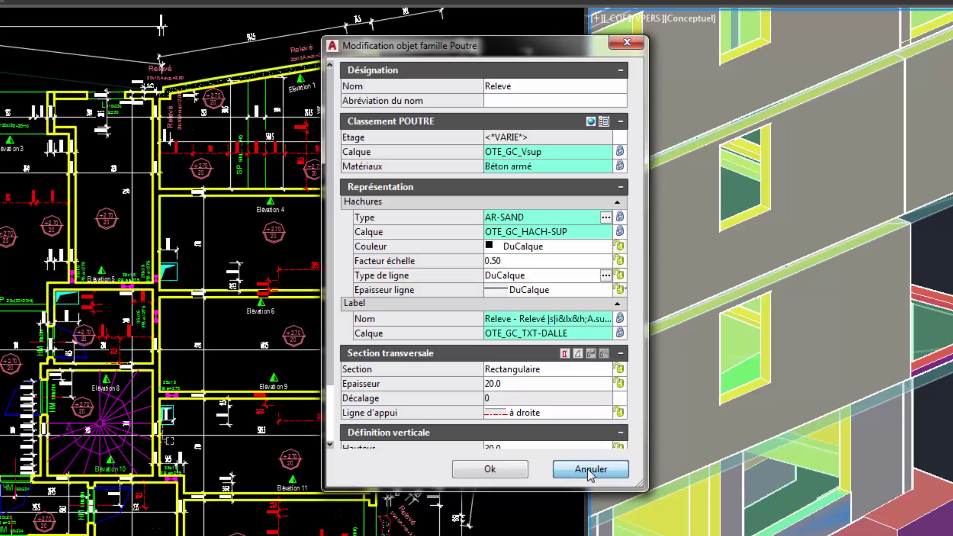
pyautogui.click(603, 487)
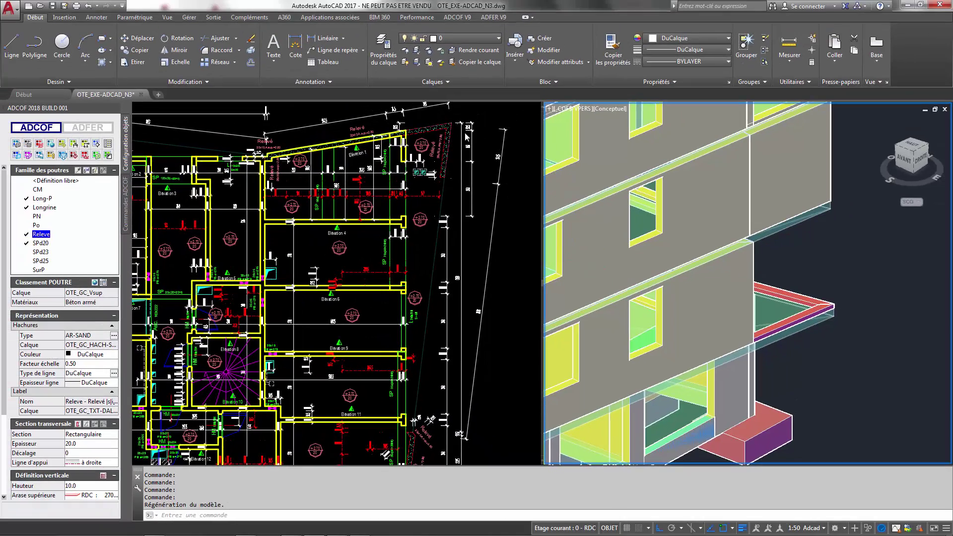
# - Select the same Releve beam in the plan and review its vertical definition, including height and top offset
pyautogui.click(452, 163)
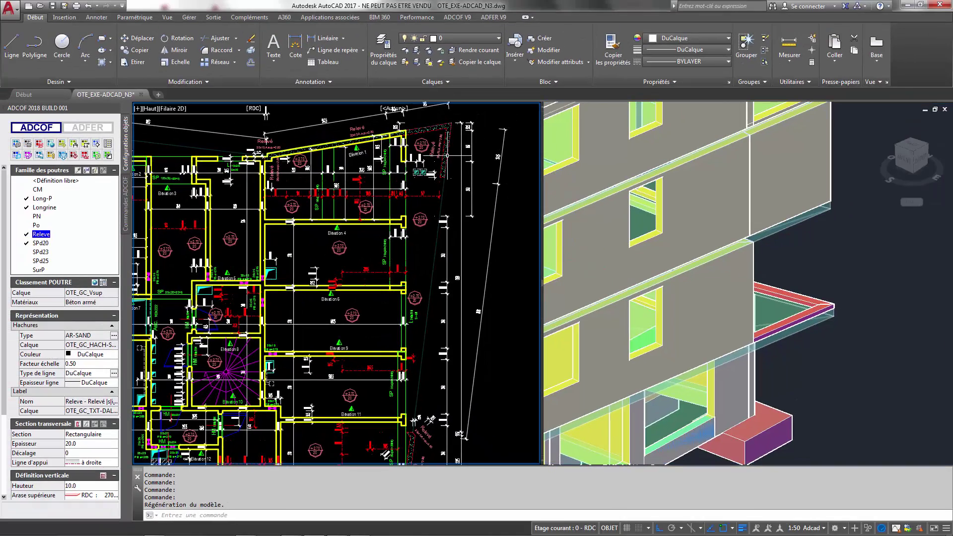
pyautogui.click(445, 156)
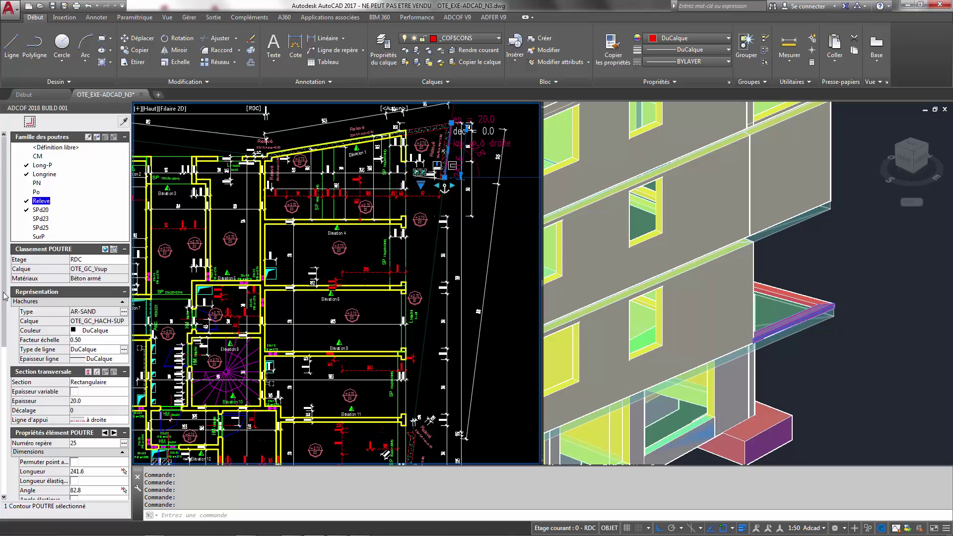
pyautogui.scroll(-3, 5, 296)
pyautogui.scroll(-4, 6, 348)
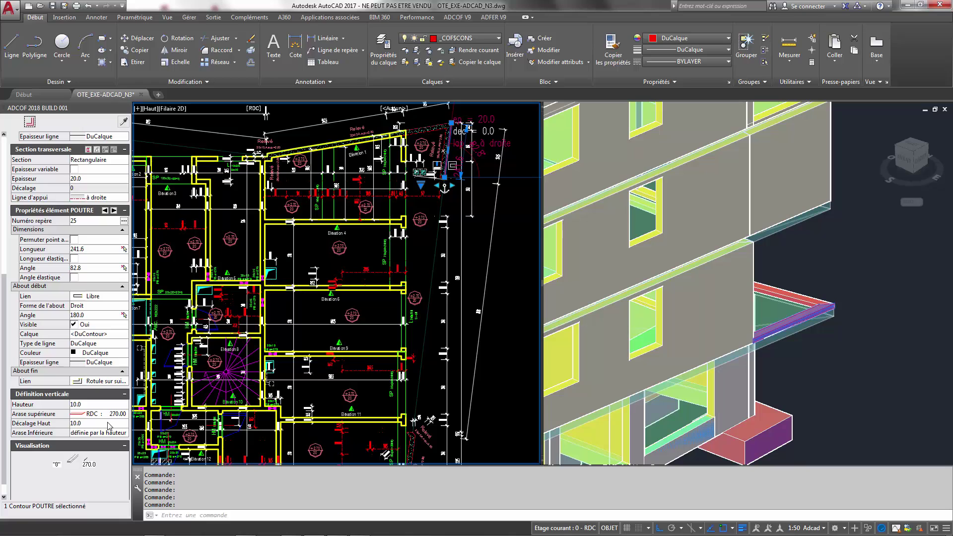
pyautogui.press('Escape')
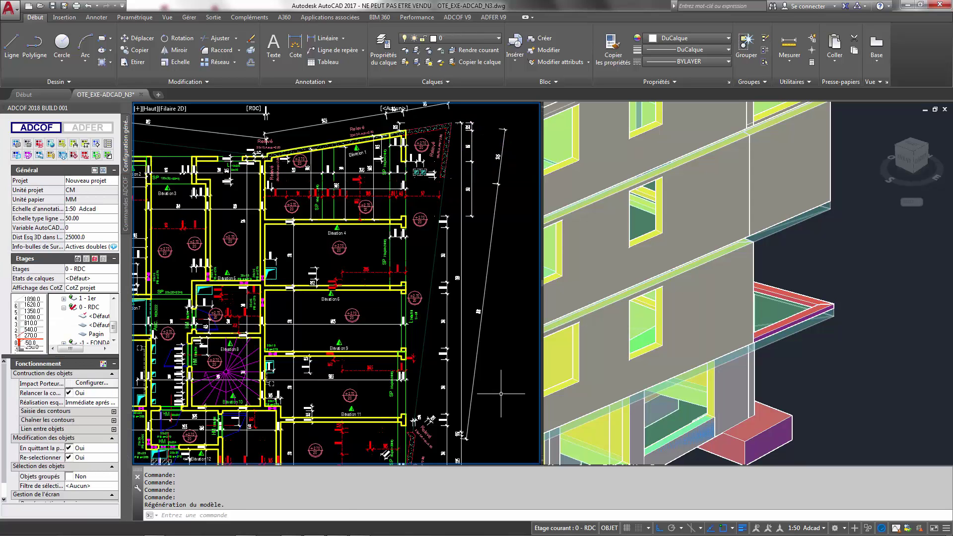
# - Activate the <Défaut Impact Sup> layer state of floor 0 - RDC for the whole floor plan
pyautogui.click(501, 393)
pyautogui.scroll(-2, 501, 393)
pyautogui.moveTo(501, 393); pyautogui.dragTo(512, 311, button='middle')
pyautogui.press('Escape')
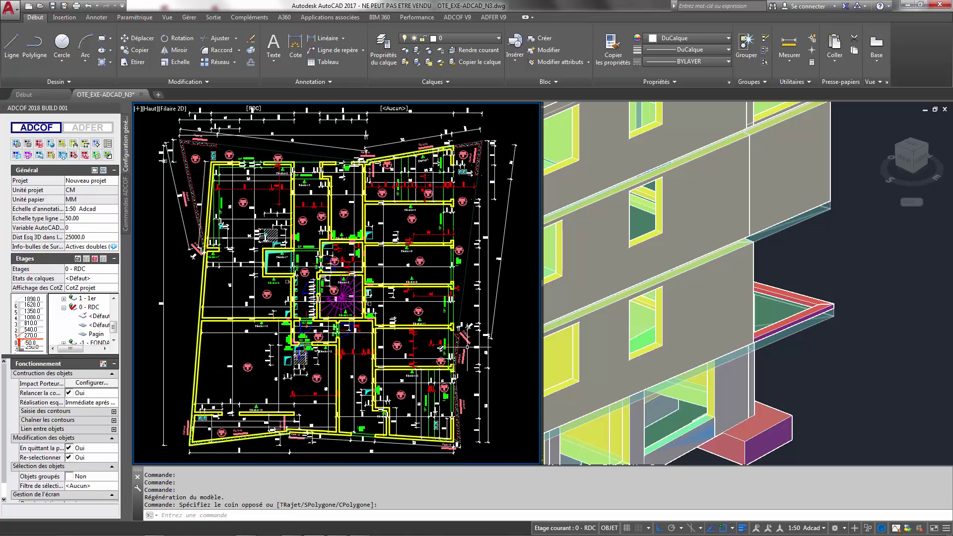
pyautogui.click(99, 324)
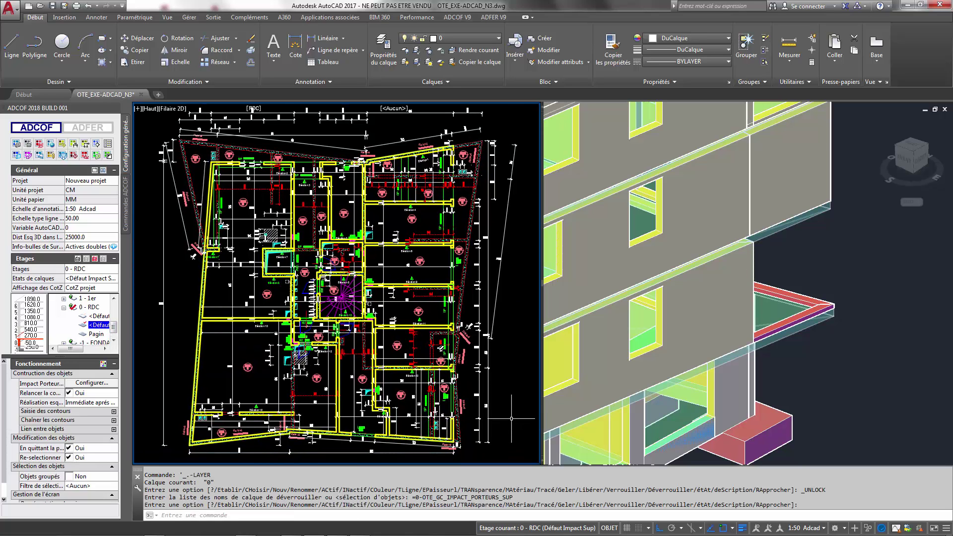